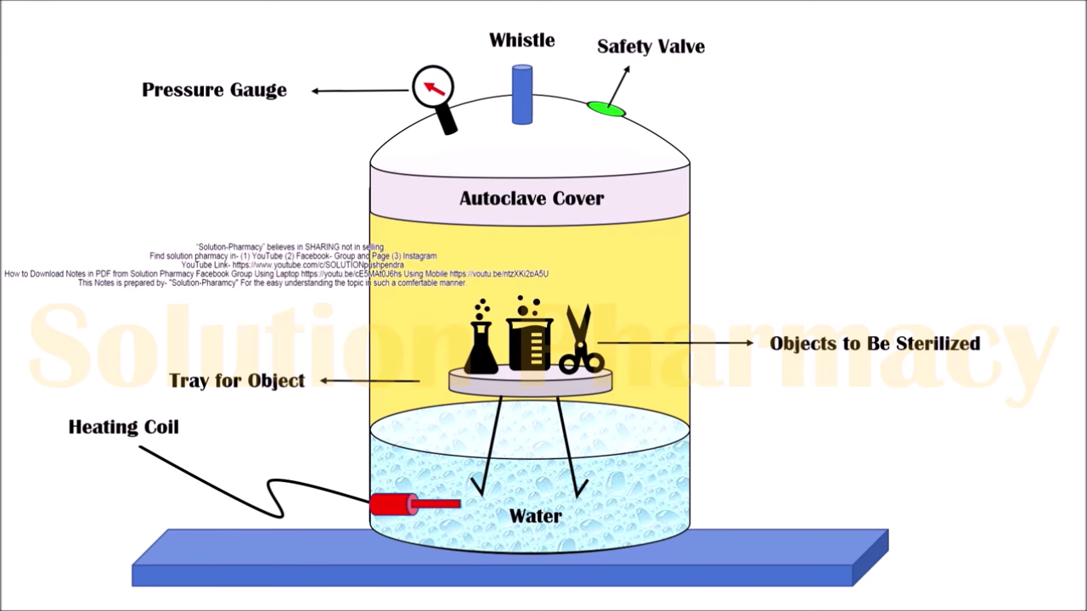
# Exit the autoclave slide show and return to Normal view
pyautogui.press('Escape')
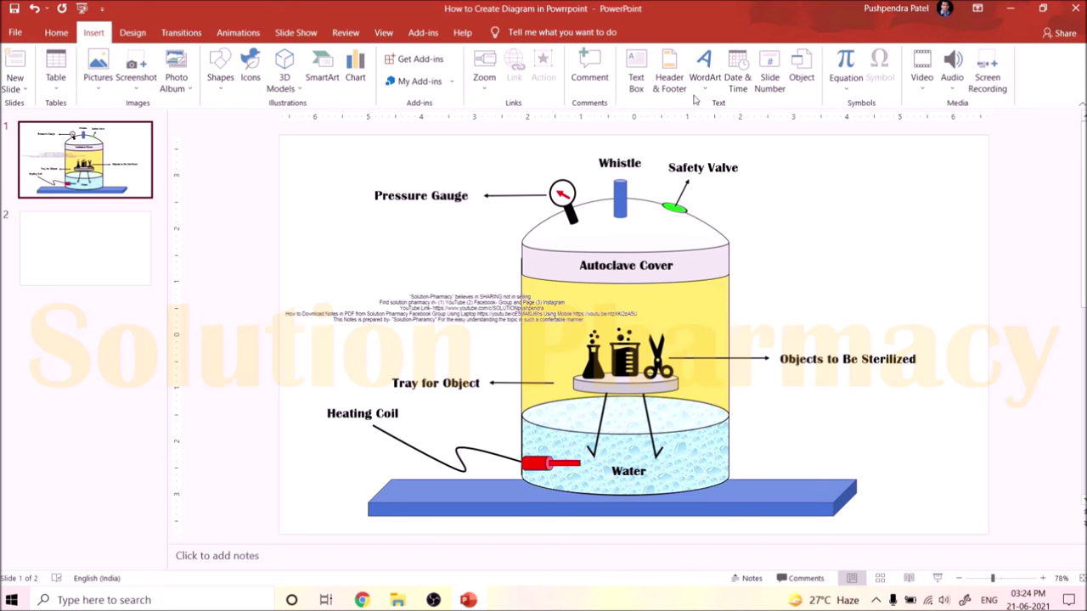
# Glance at the Shapes gallery, close it, then select the blank slide 2
pyautogui.click(220, 88)
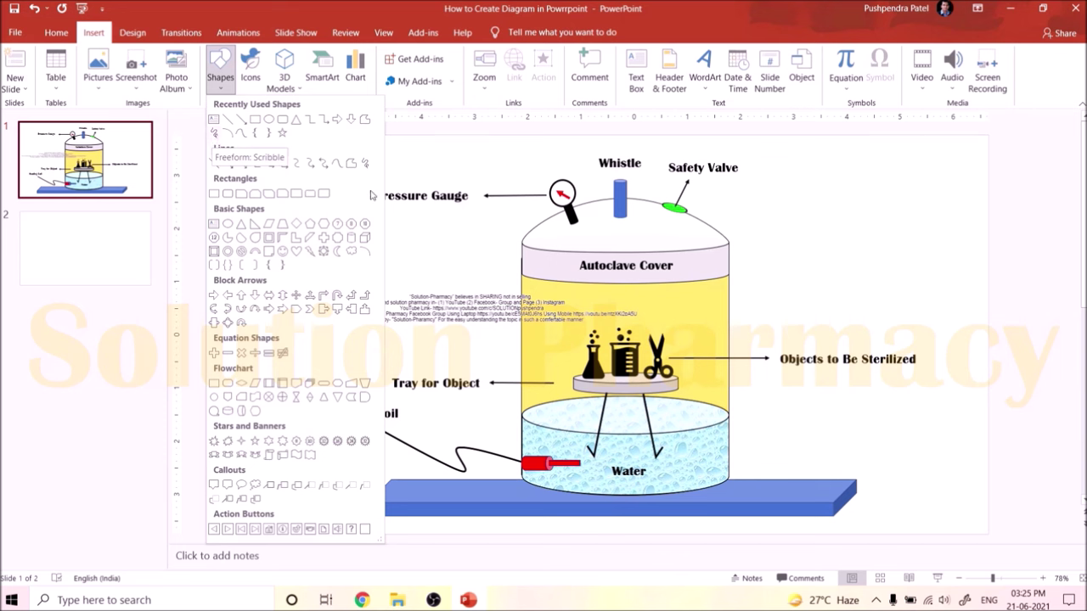
pyautogui.click(465, 163)
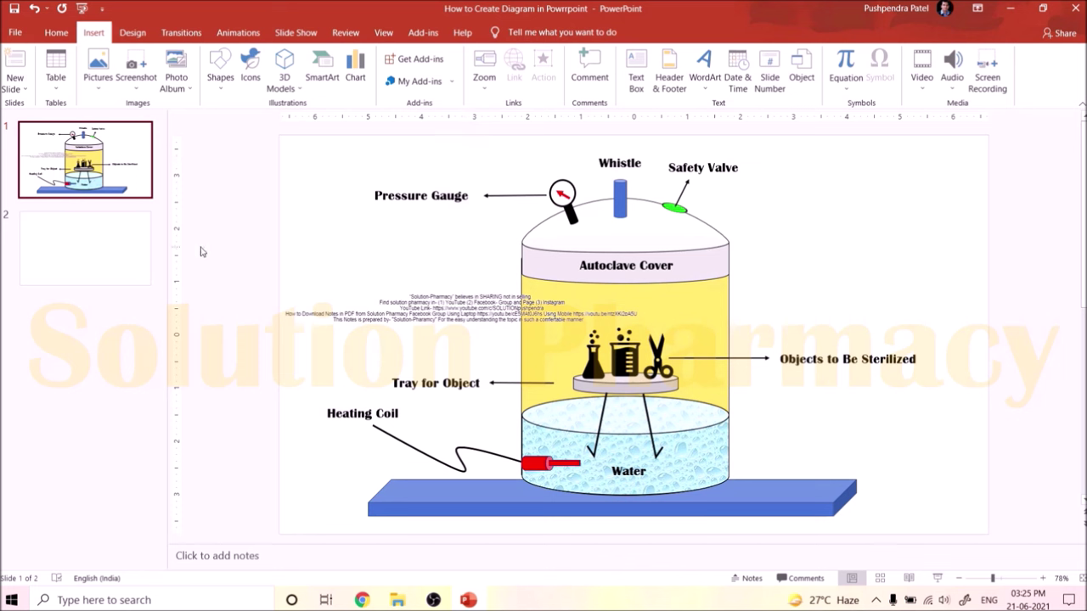
pyautogui.click(109, 216)
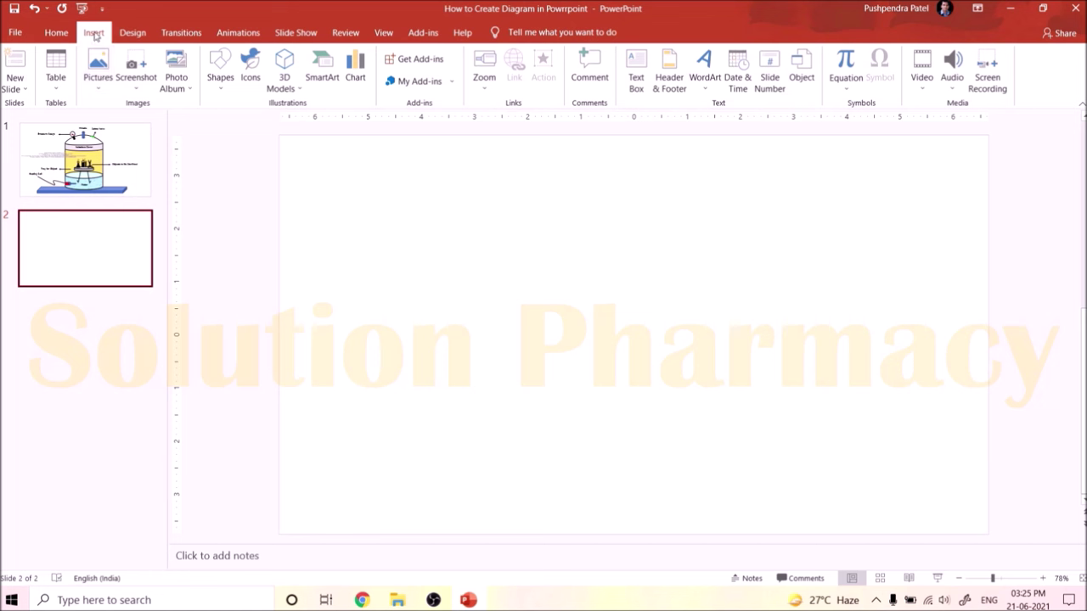
# Draw a long blue cube shape, 1.48" by 11.01", across the top of slide 2
pyautogui.click(223, 85)
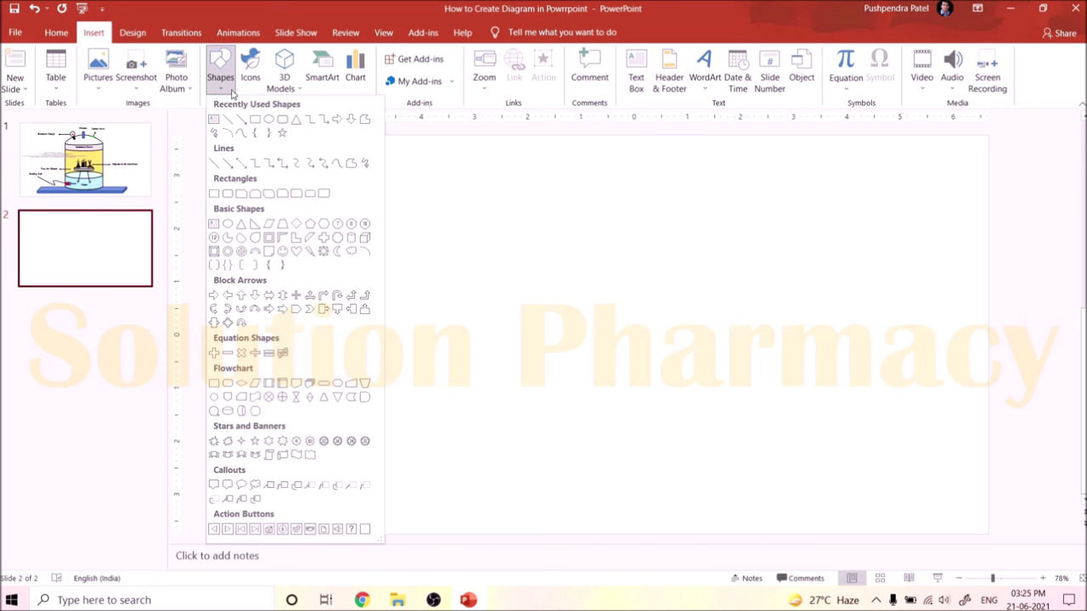
pyautogui.click(365, 241)
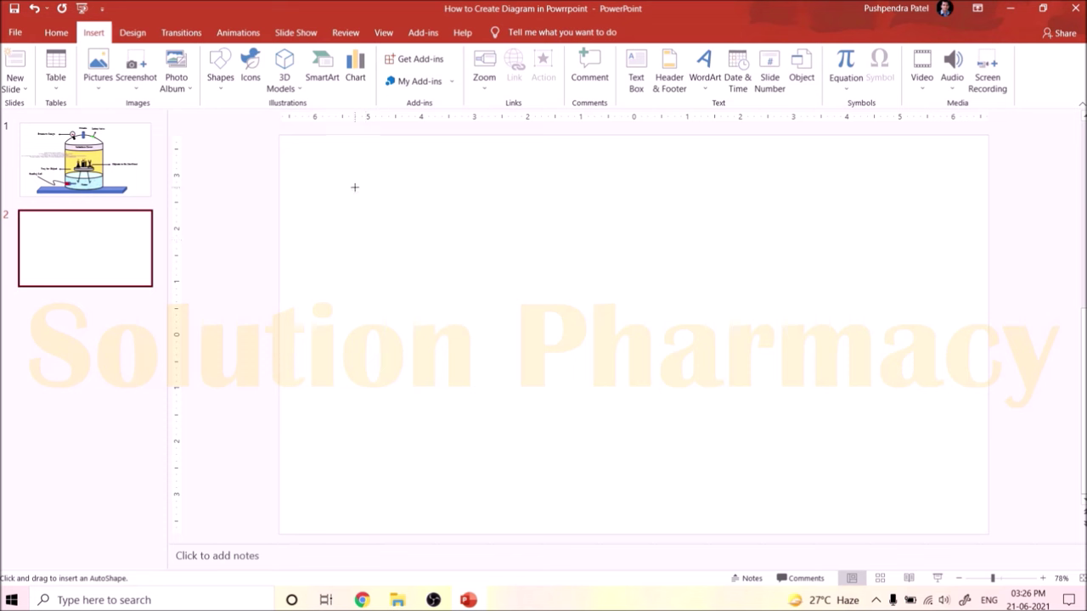
pyautogui.moveTo(357, 187); pyautogui.dragTo(944, 267)
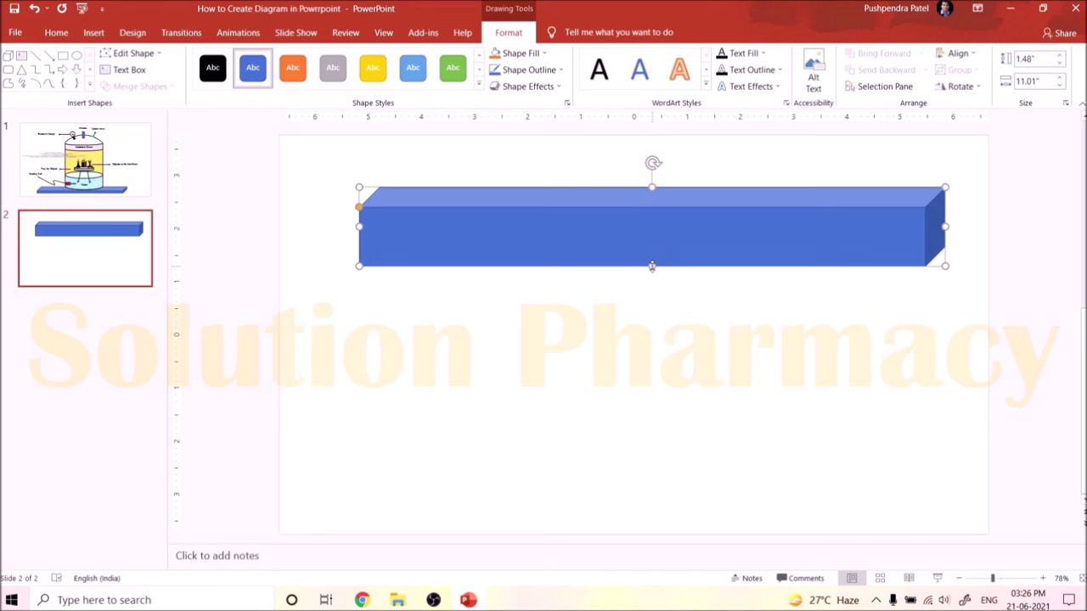
# Reduce the cube's depth, flatten it to 0.87" tall, and move it to the slide's bottom edge
pyautogui.moveTo(652, 266)
pyautogui.mouseDown()
pyautogui.moveTo(665, 362)
pyautogui.moveTo(664, 274)
pyautogui.mouseUp()
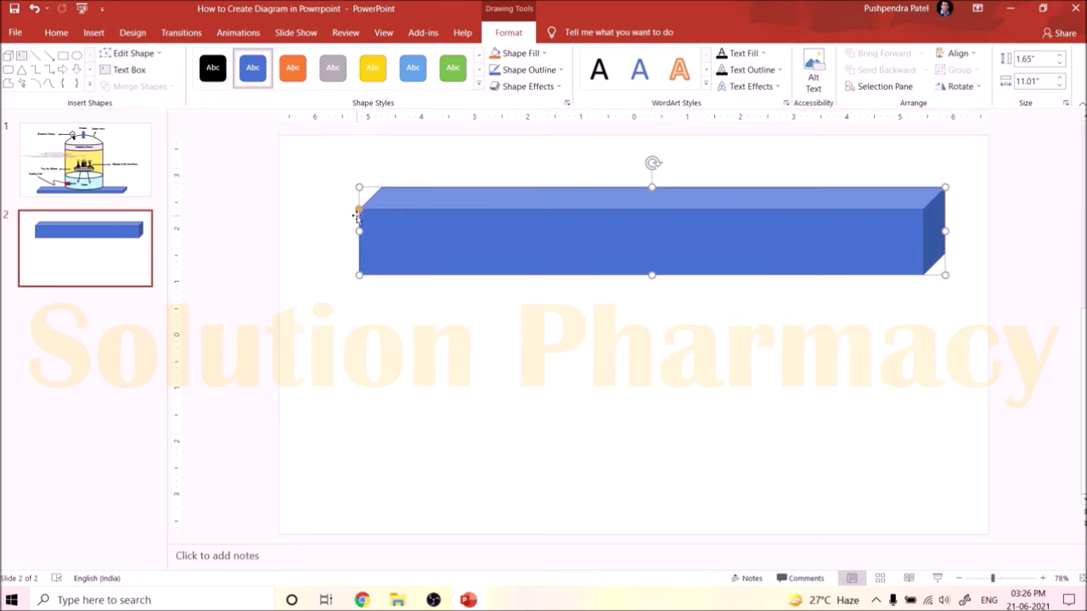
pyautogui.moveTo(359, 209); pyautogui.dragTo(405, 260)
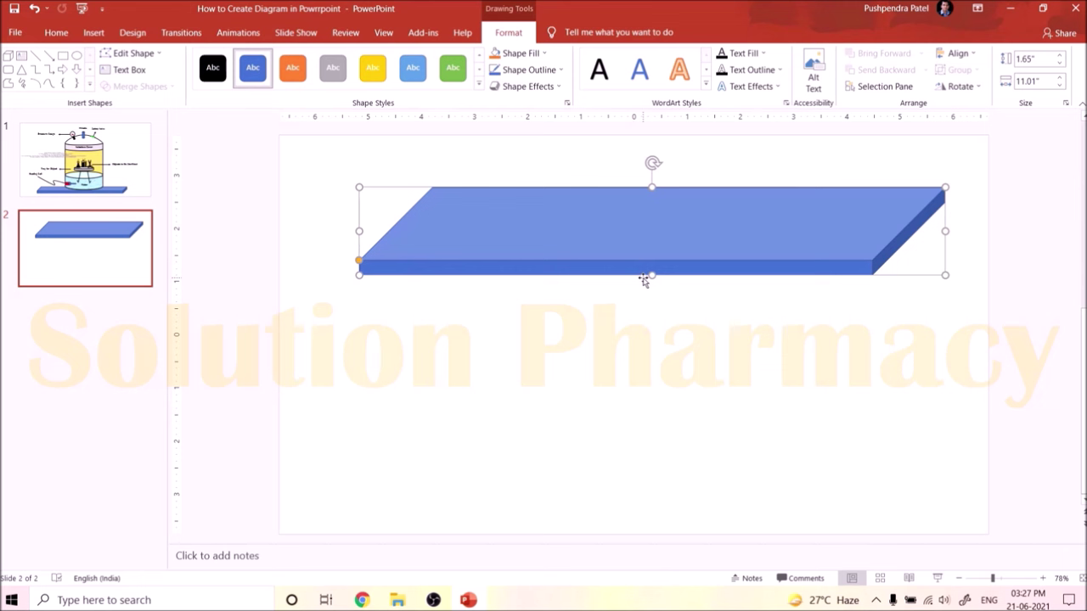
pyautogui.moveTo(648, 278); pyautogui.dragTo(661, 233)
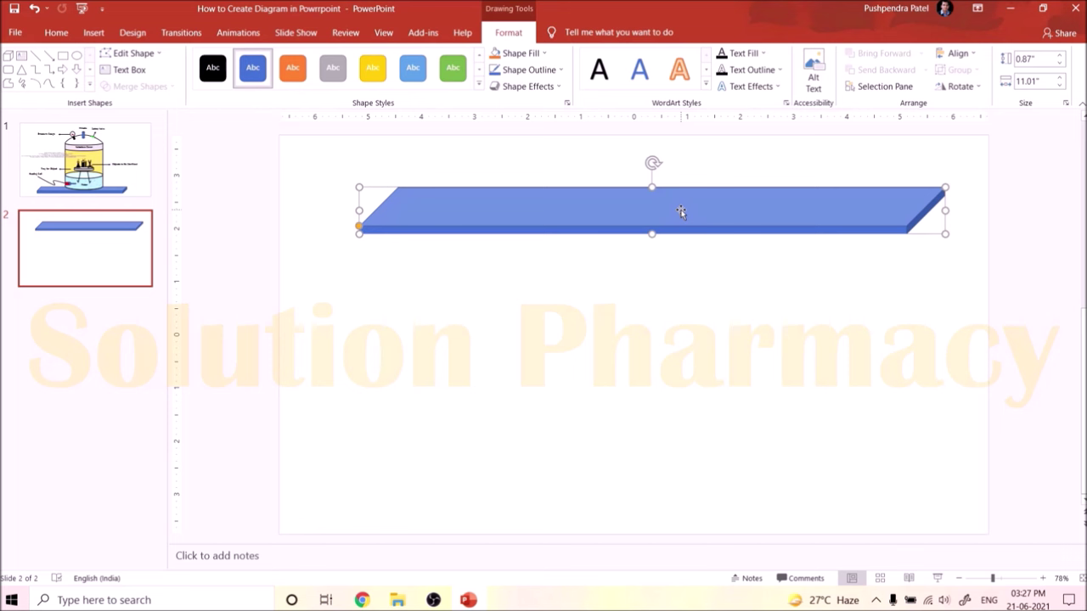
pyautogui.moveTo(681, 212); pyautogui.dragTo(670, 496)
pyautogui.click(648, 323)
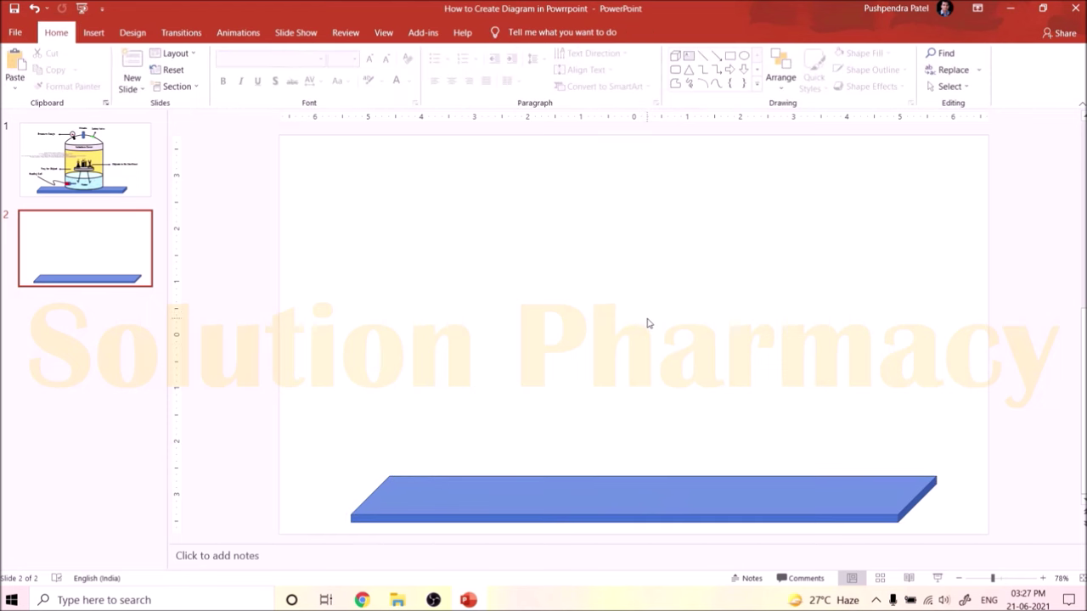
# Review the original diagram on slide 1, then return to slide 2 and open Insert > Shapes
pyautogui.click(136, 168)
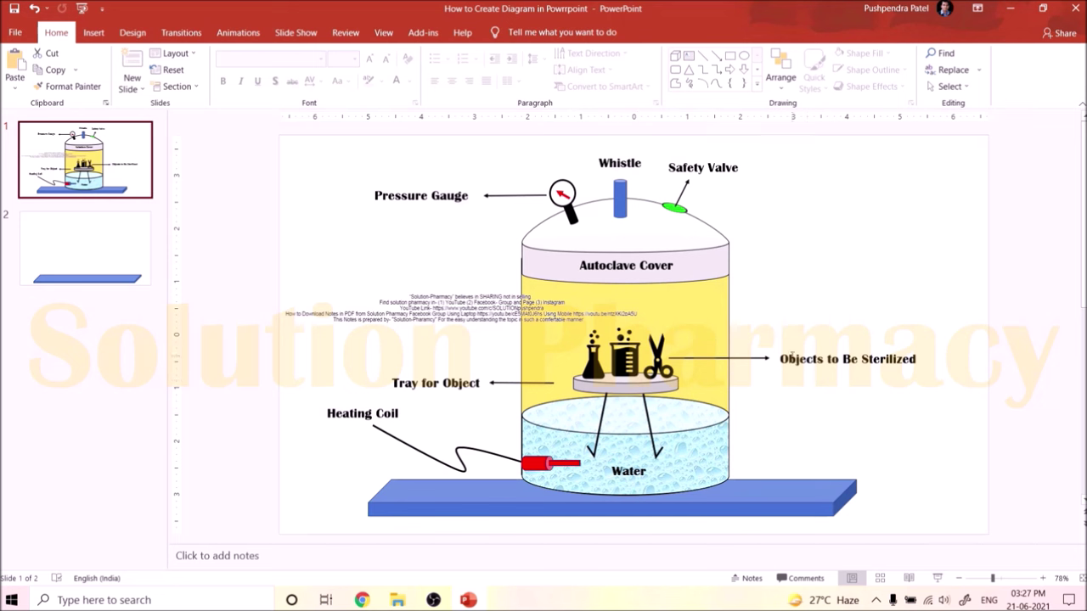
pyautogui.click(50, 235)
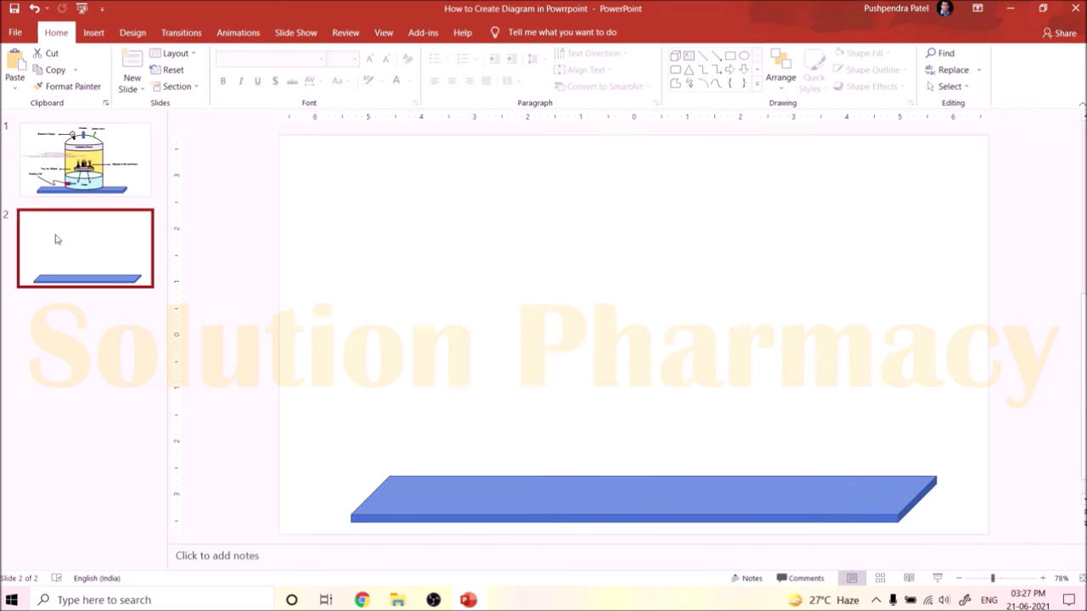
pyautogui.click(92, 34)
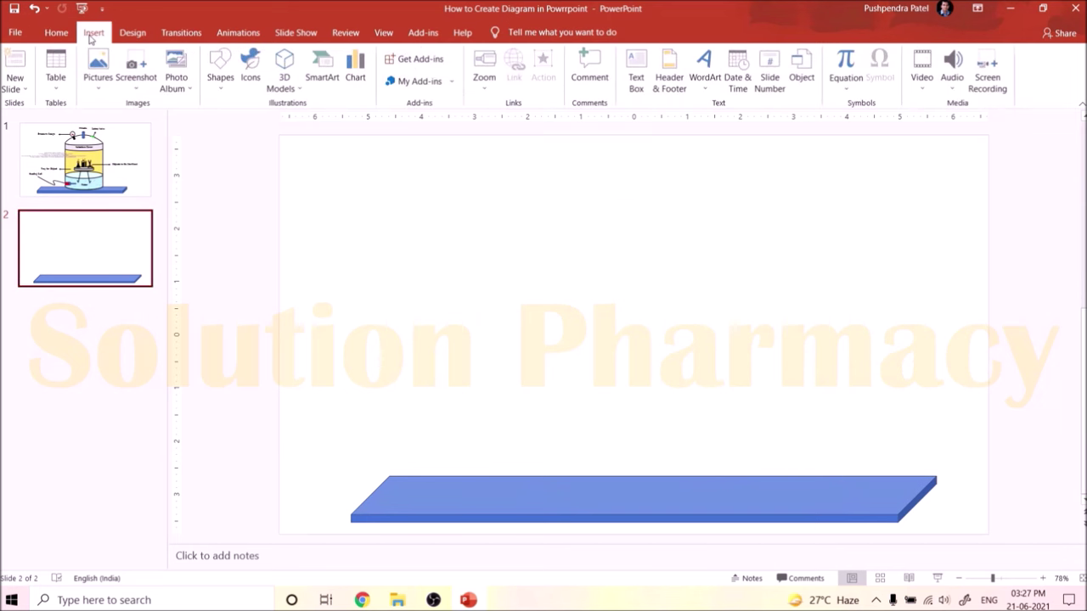
pyautogui.click(223, 85)
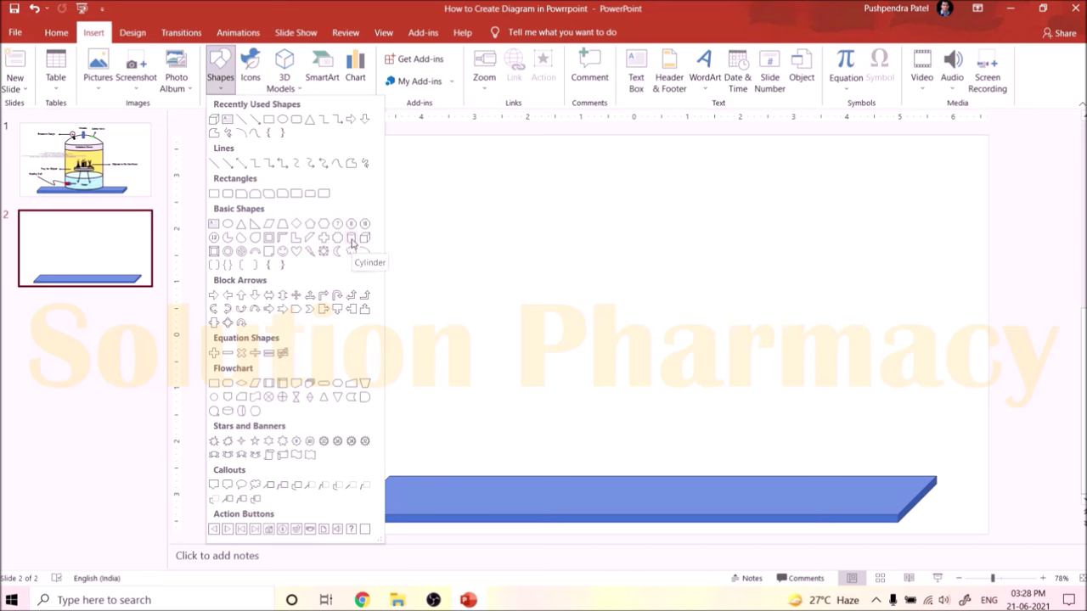
# Draw a 5.51" by 3.45" blue cylinder and centre it on the base plate
pyautogui.click(352, 244)
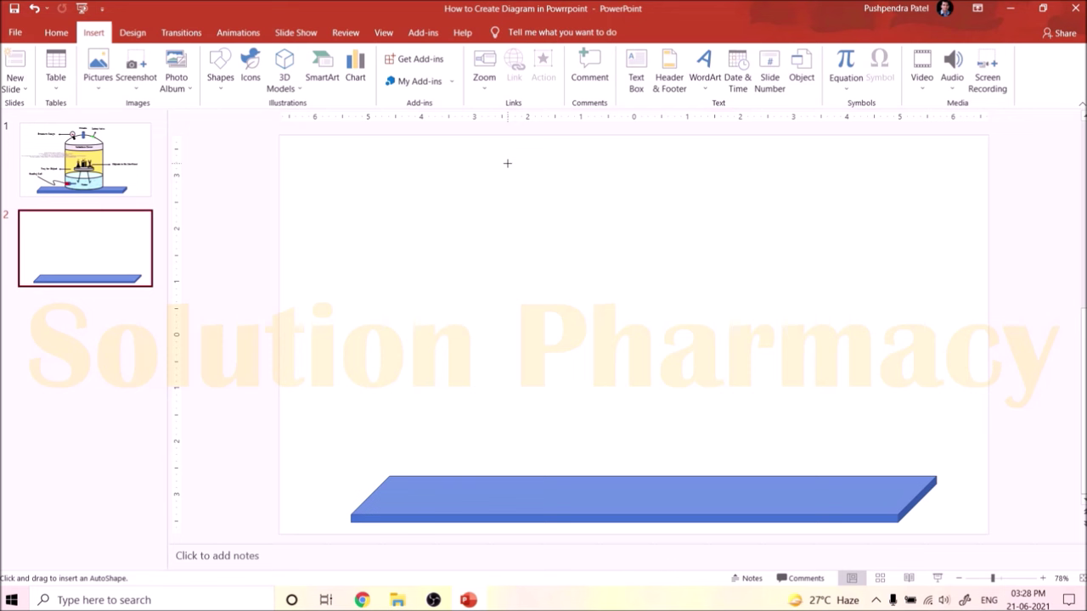
pyautogui.moveTo(507, 163)
pyautogui.mouseDown()
pyautogui.moveTo(628, 196)
pyautogui.moveTo(669, 350)
pyautogui.moveTo(670, 400)
pyautogui.moveTo(624, 436)
pyautogui.moveTo(536, 439)
pyautogui.mouseUp()
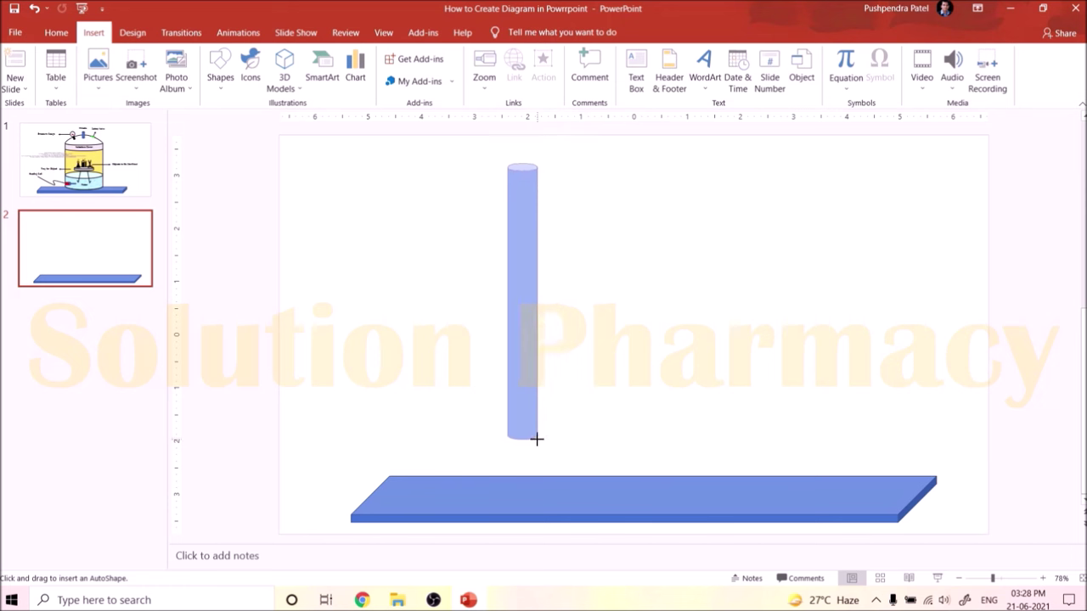
pyautogui.moveTo(537, 439)
pyautogui.mouseDown()
pyautogui.moveTo(1005, 379)
pyautogui.moveTo(929, 385)
pyautogui.moveTo(715, 447)
pyautogui.moveTo(707, 502)
pyautogui.moveTo(691, 456)
pyautogui.mouseUp()
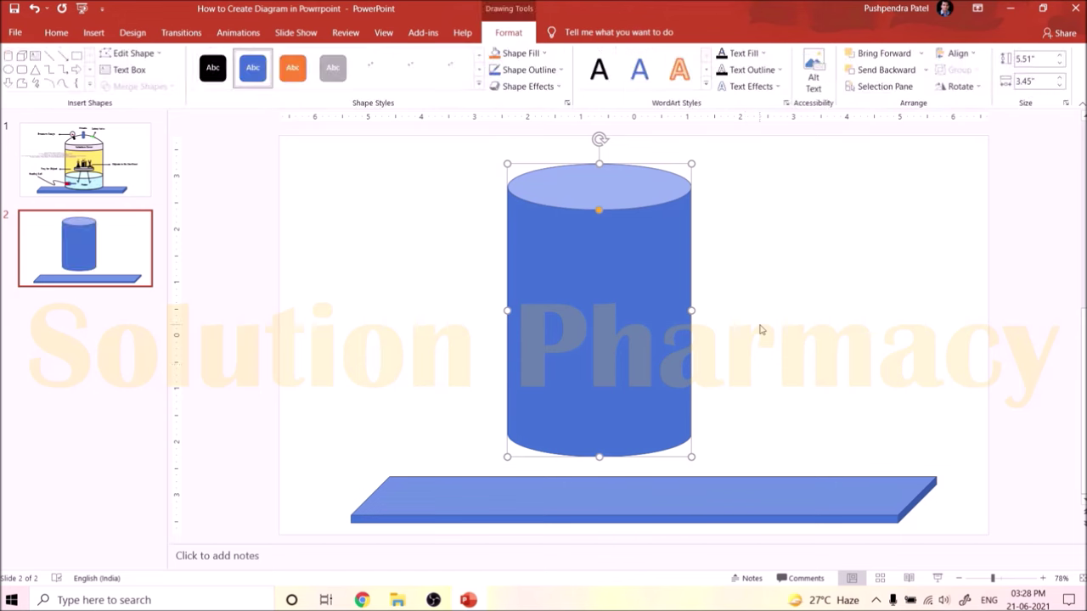
pyautogui.moveTo(644, 245); pyautogui.dragTo(651, 271)
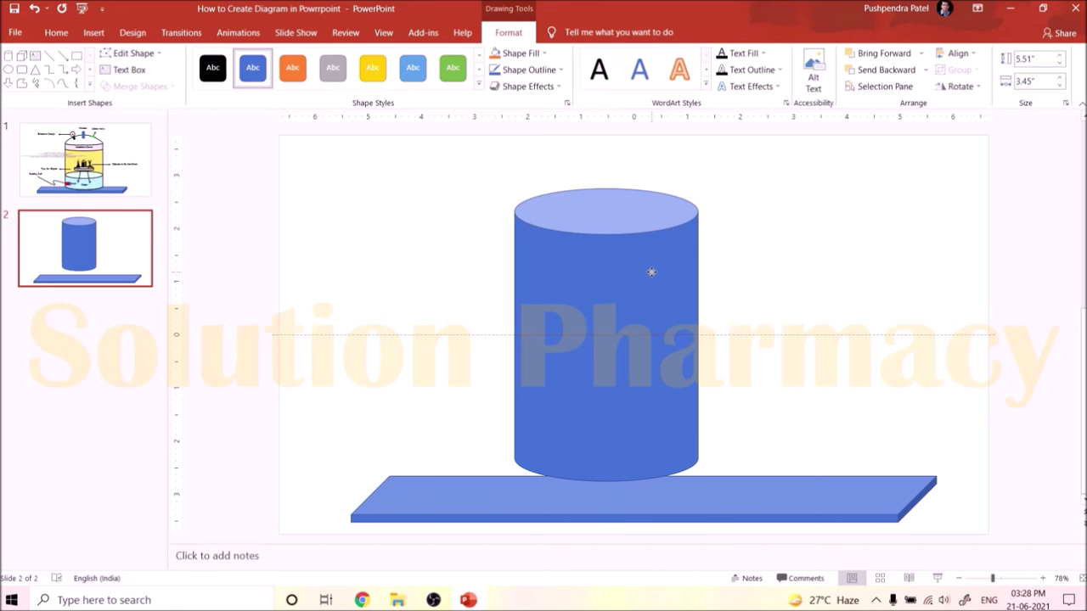
pyautogui.moveTo(651, 272); pyautogui.dragTo(665, 299)
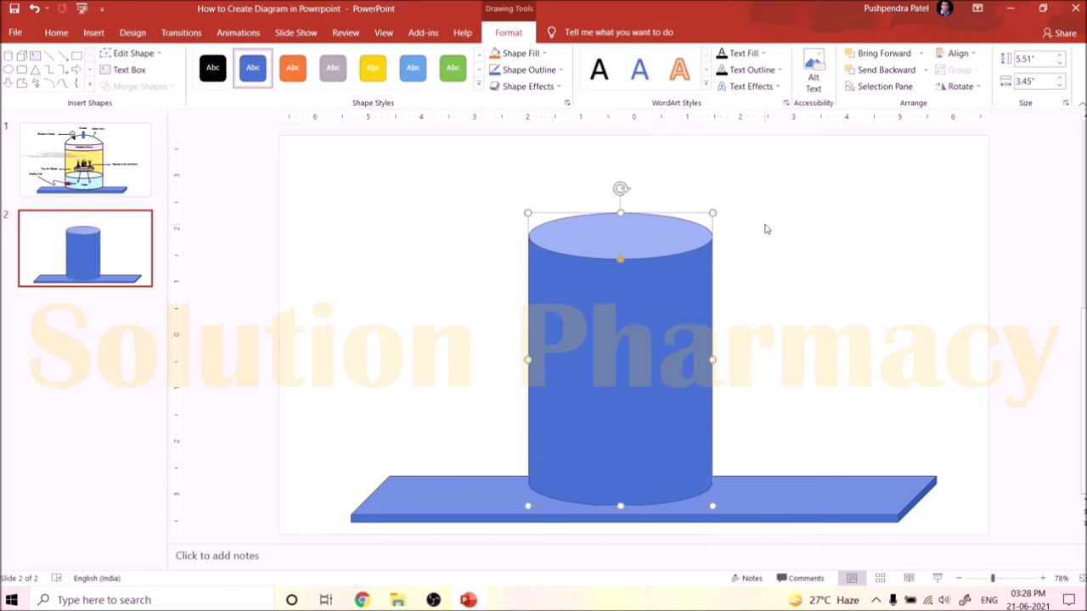
pyautogui.click(133, 152)
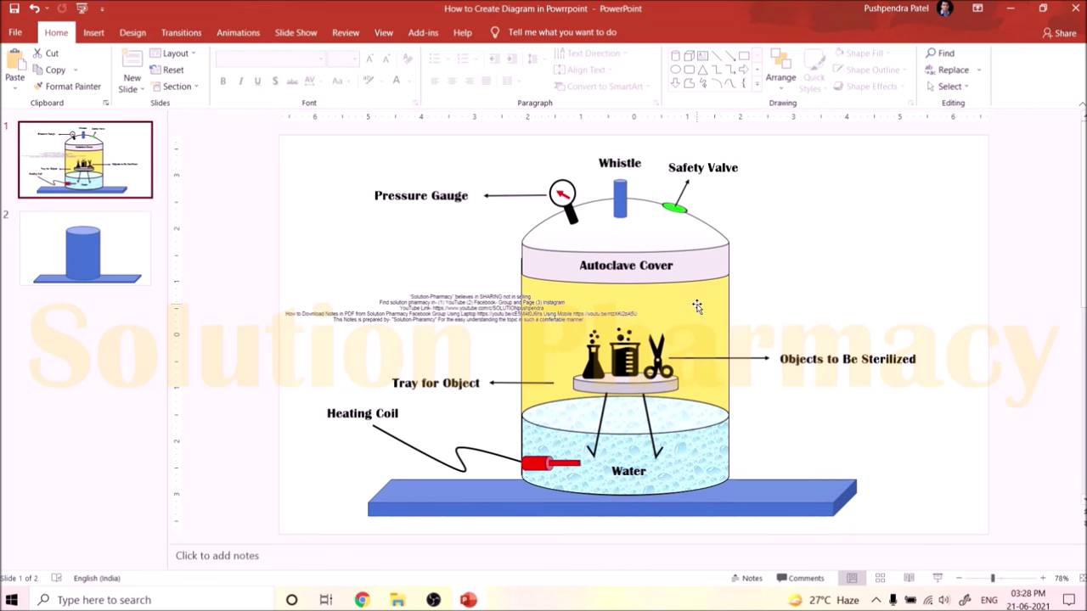
pyautogui.click(138, 249)
pyautogui.click(649, 326)
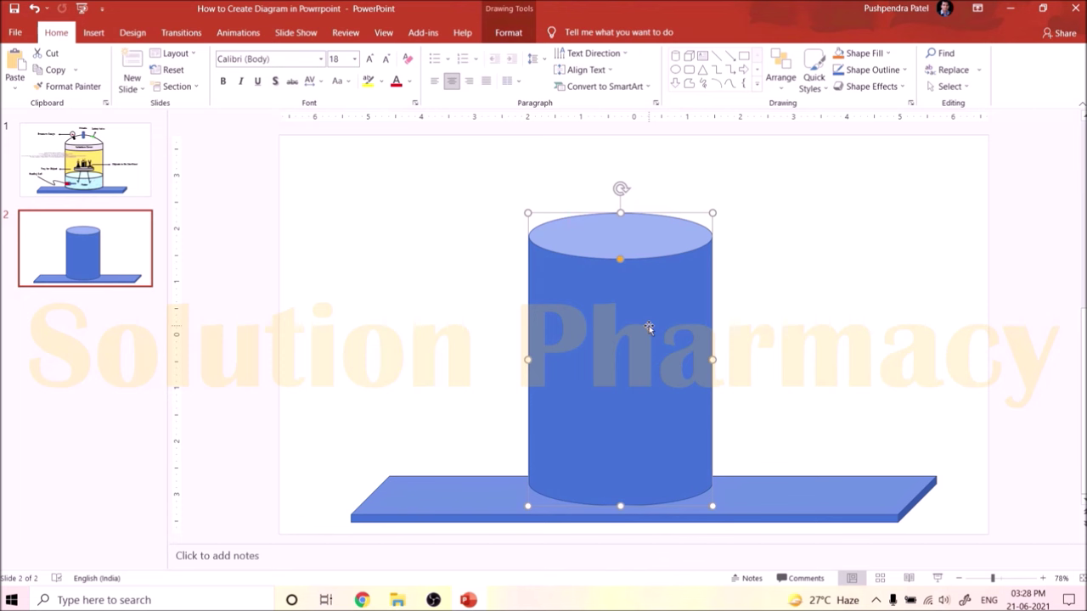
pyautogui.click(507, 12)
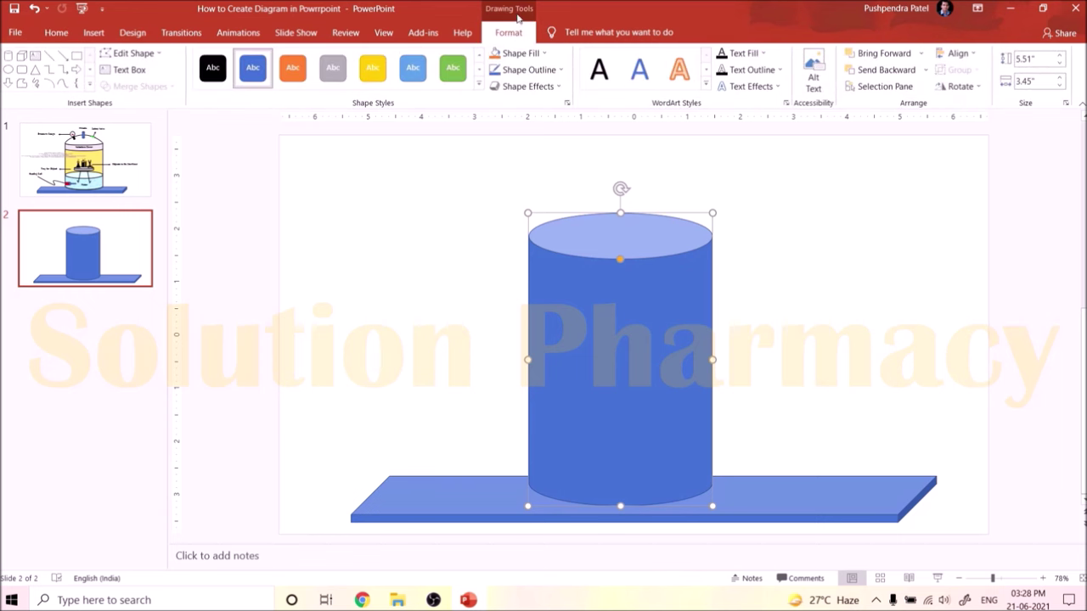
# Fill the cylinder Gold, Accent 4, Lighter 60% and resize it to 4.9" by 3.23"
pyautogui.click(544, 54)
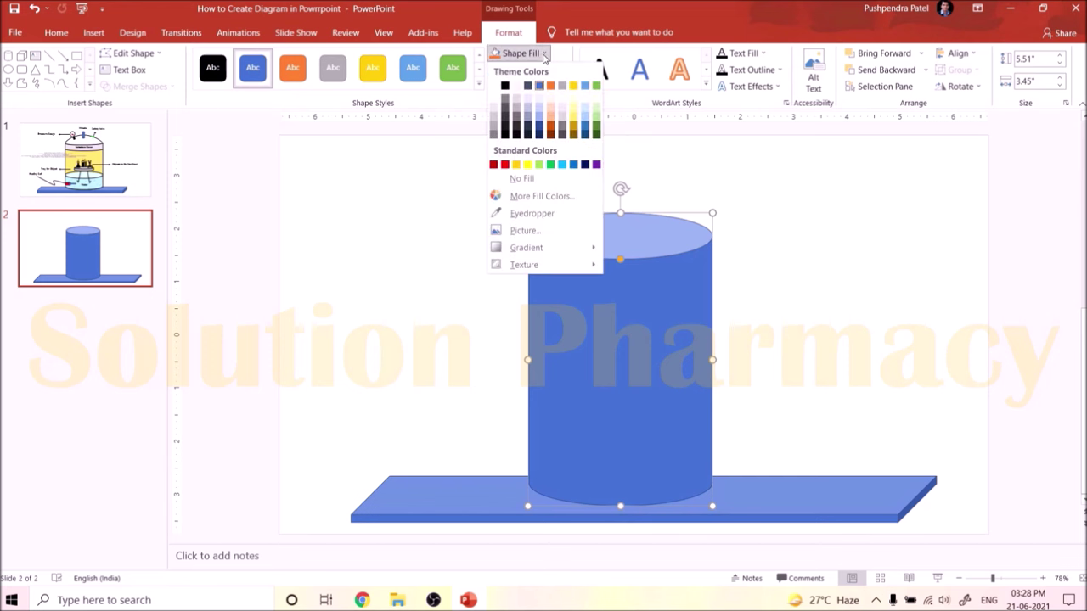
pyautogui.click(574, 119)
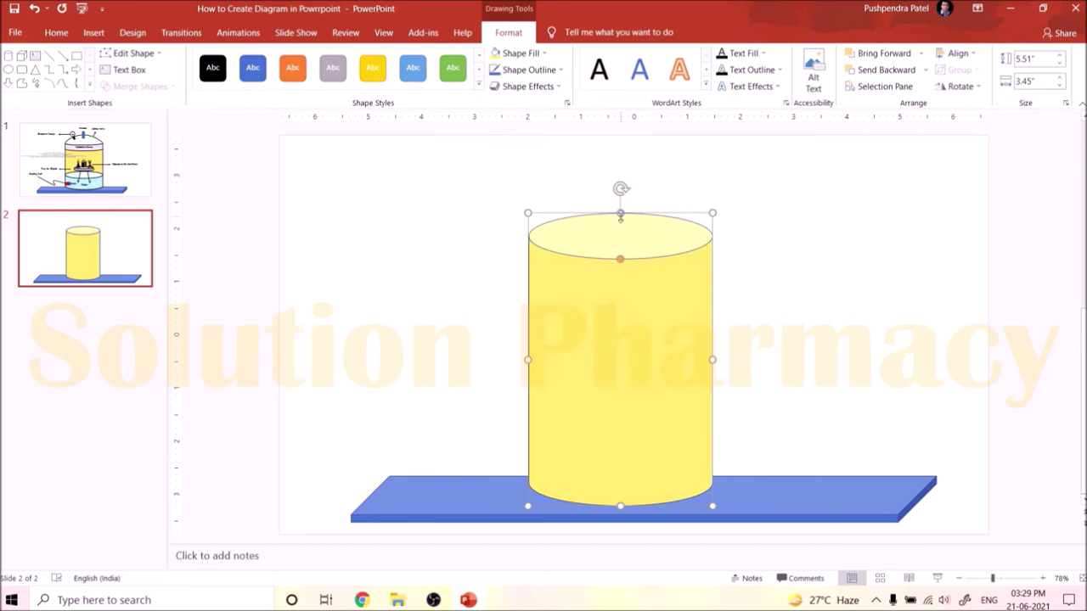
pyautogui.moveTo(620, 212); pyautogui.dragTo(622, 245)
pyautogui.moveTo(713, 375); pyautogui.dragTo(654, 367)
pyautogui.moveTo(621, 290)
pyautogui.mouseDown()
pyautogui.moveTo(623, 270)
pyautogui.moveTo(621, 278)
pyautogui.mouseUp()
pyautogui.click(823, 270)
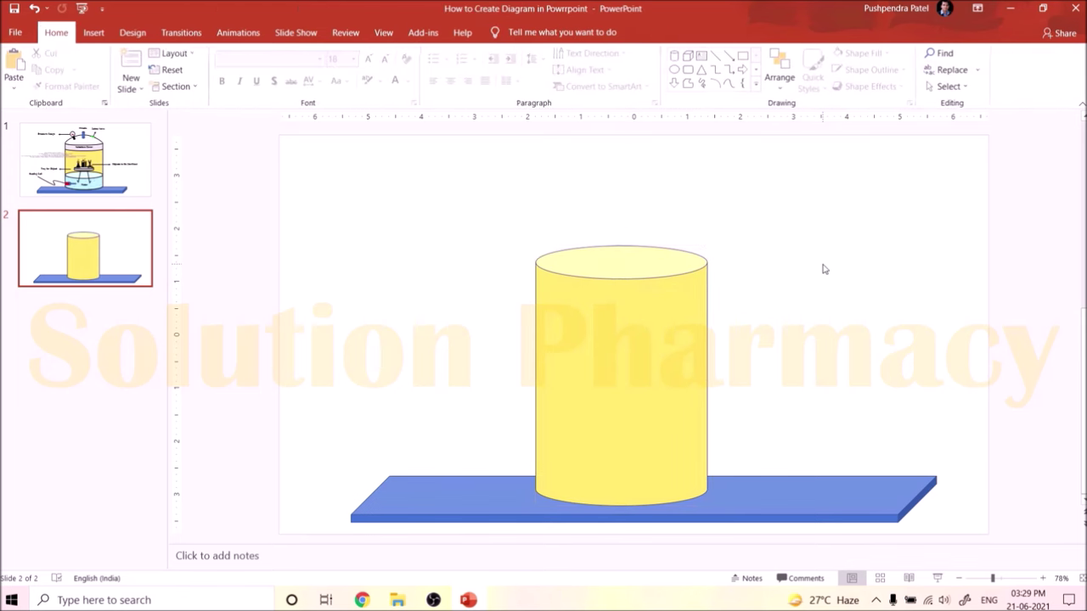